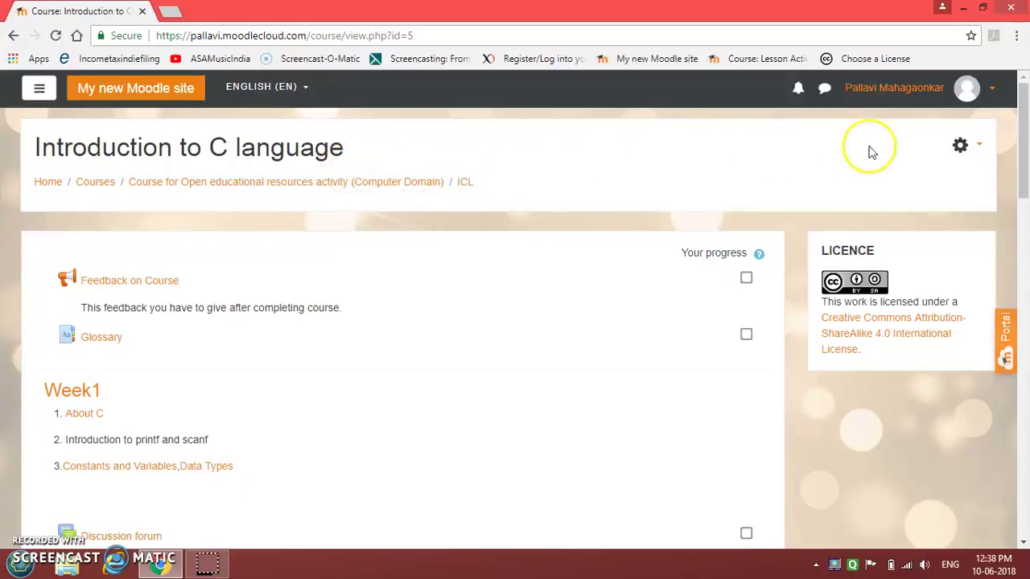
# Turn editing on for the Introduction to C language course from the Actions gear menu.
pyautogui.click(979, 147)
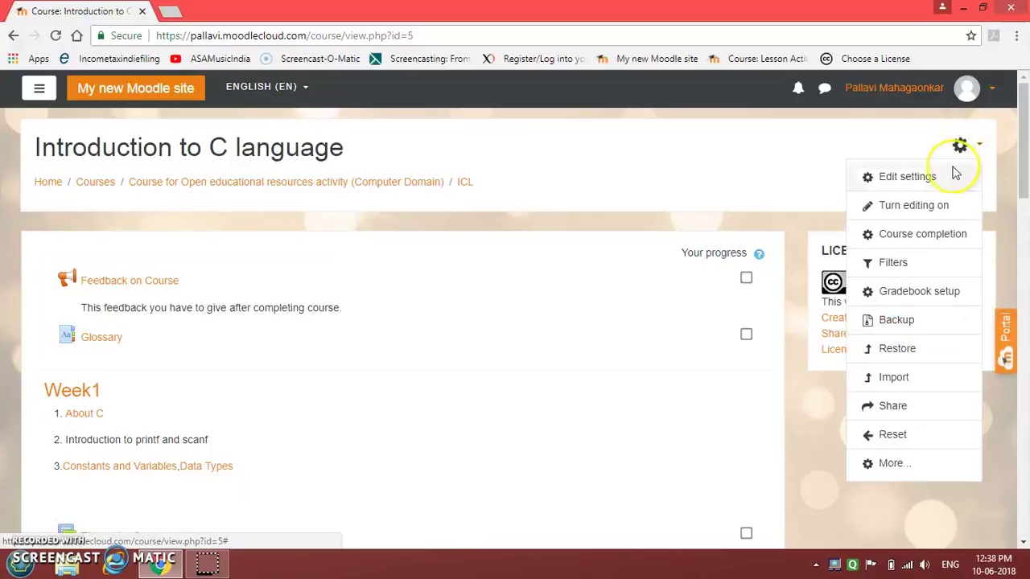
pyautogui.click(919, 206)
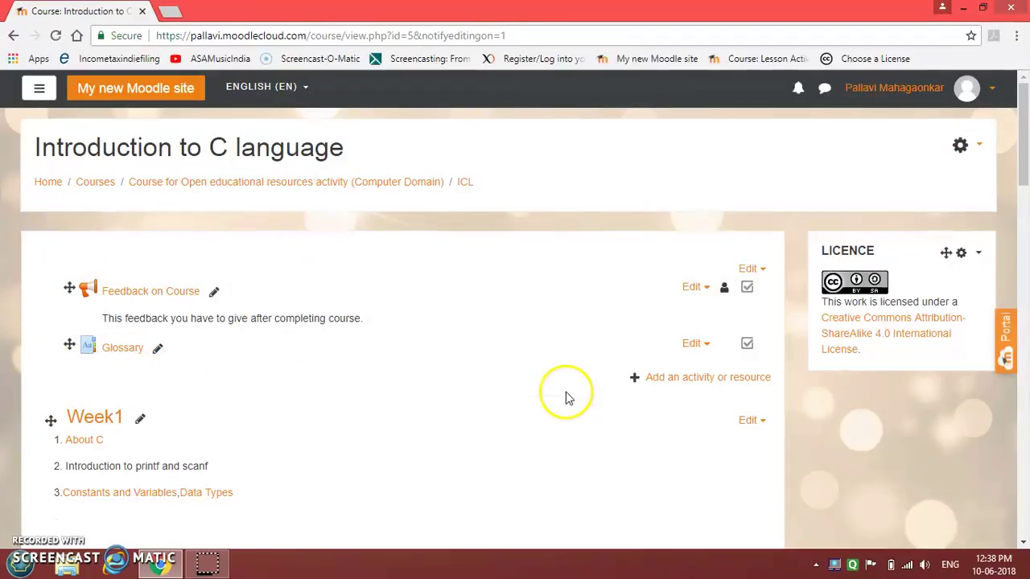
# Add a new Quiz activity to the course's General section.
pyautogui.click(676, 387)
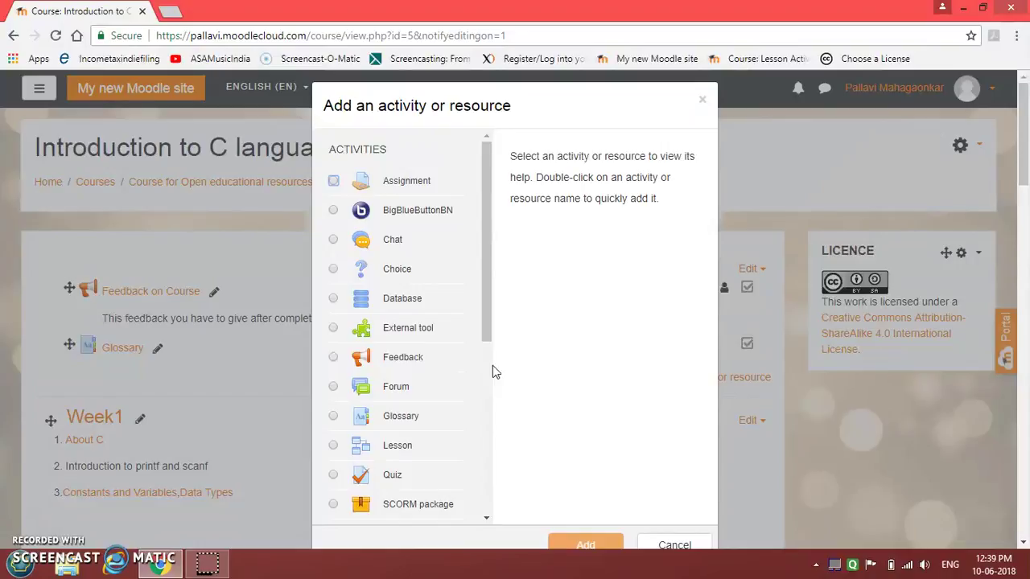
pyautogui.click(385, 474)
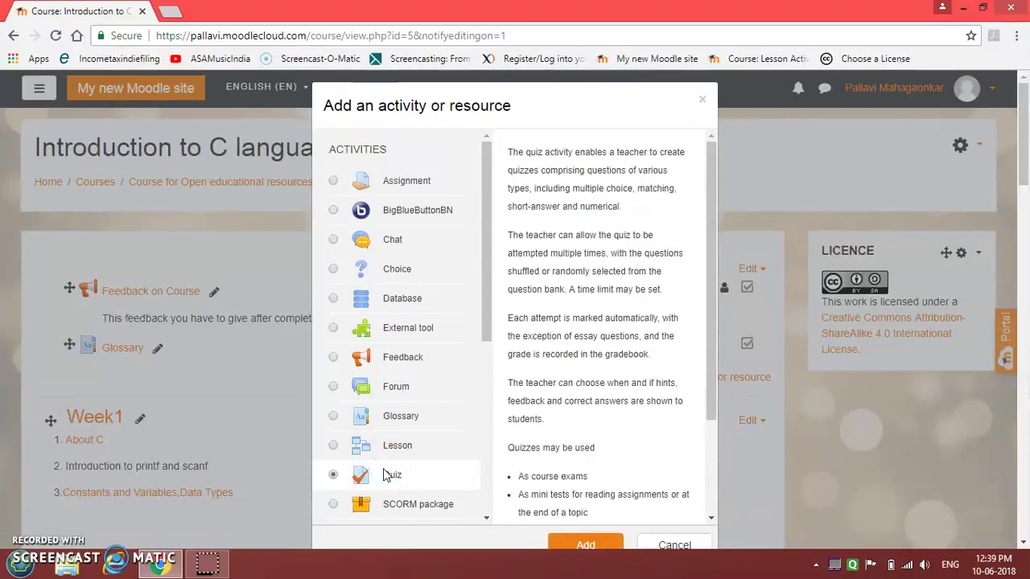
pyautogui.click(568, 546)
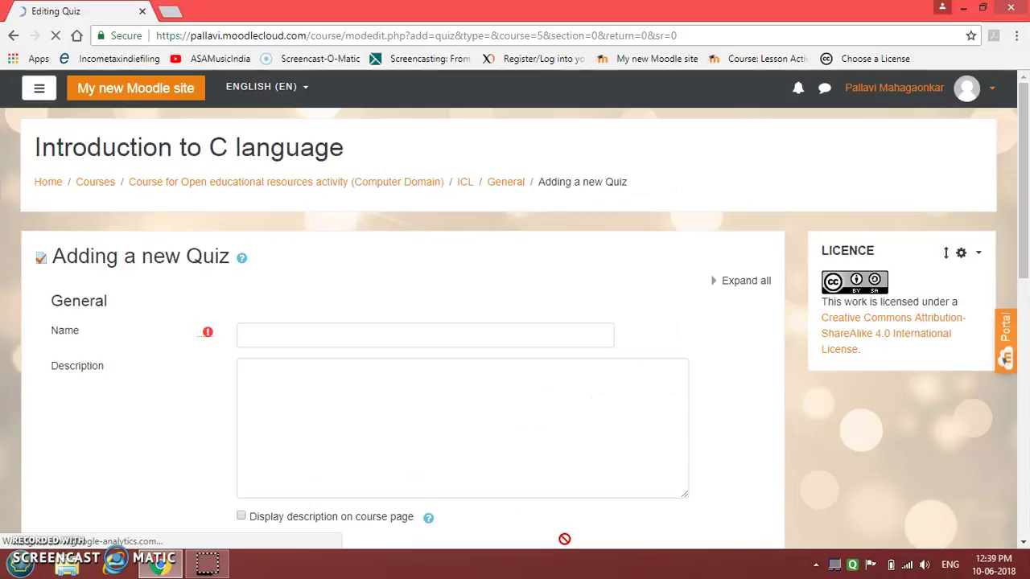
# Enter 'Quiz test' as the quiz name.
pyautogui.click(291, 330)
pyautogui.write('Qui')
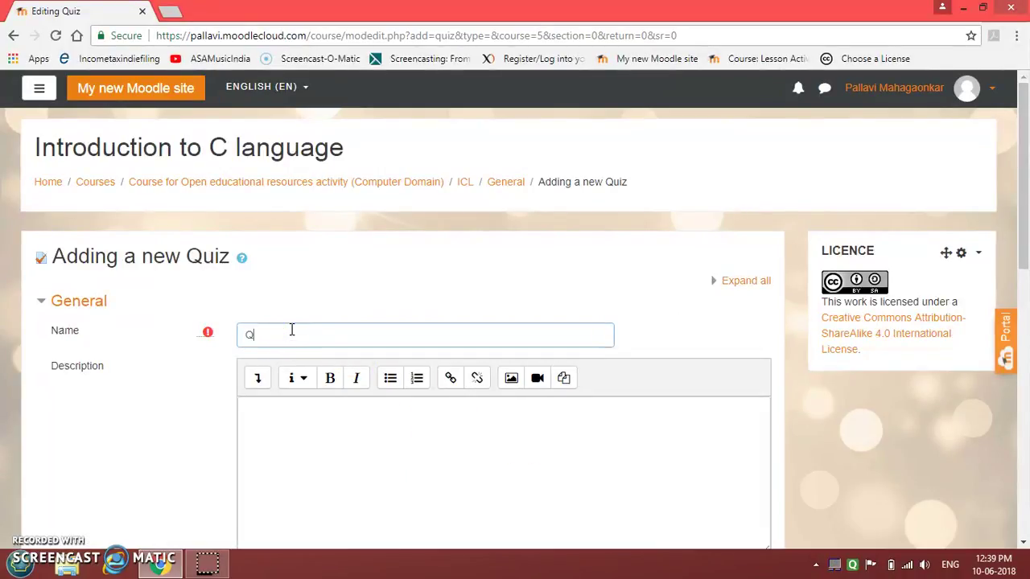
pyautogui.write('z ')
pyautogui.write('test')
pyautogui.click(282, 465)
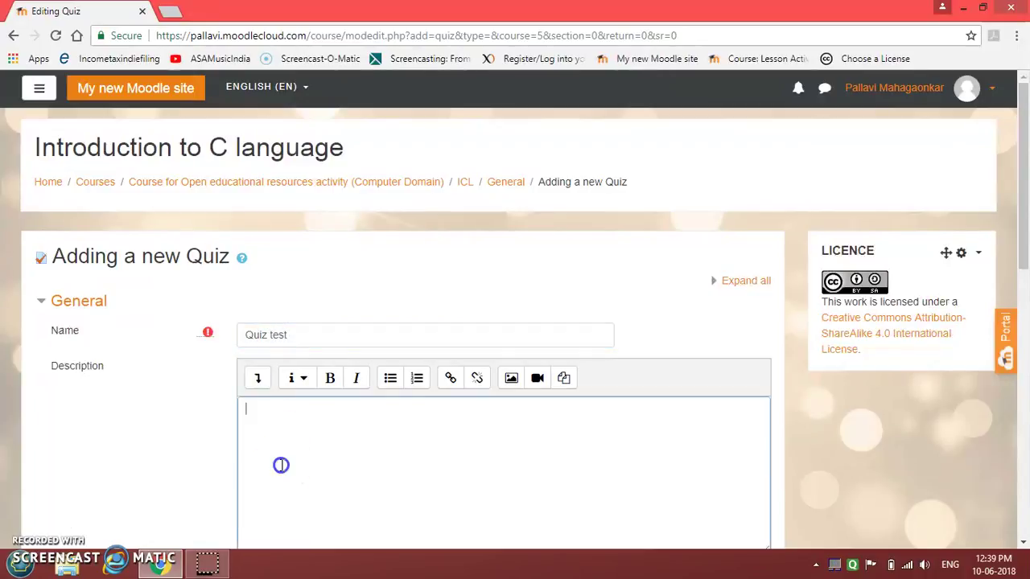
pyautogui.click(1024, 546)
# Describe the quiz as attempted after completing all weeks and display it on the course page.
pyautogui.click(409, 258)
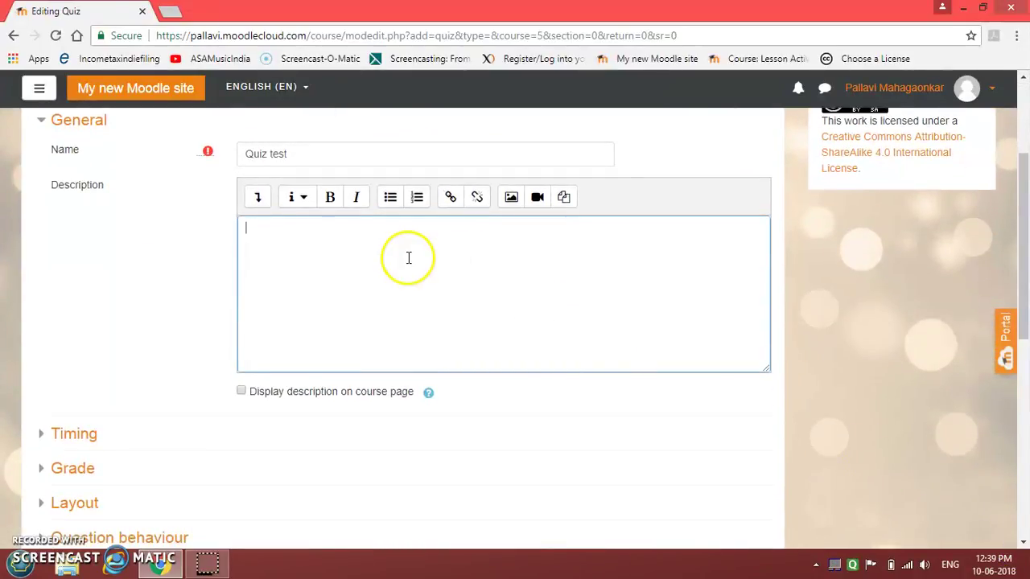
pyautogui.write('Th')
pyautogui.write('is quiz y')
pyautogui.write('ou have att')
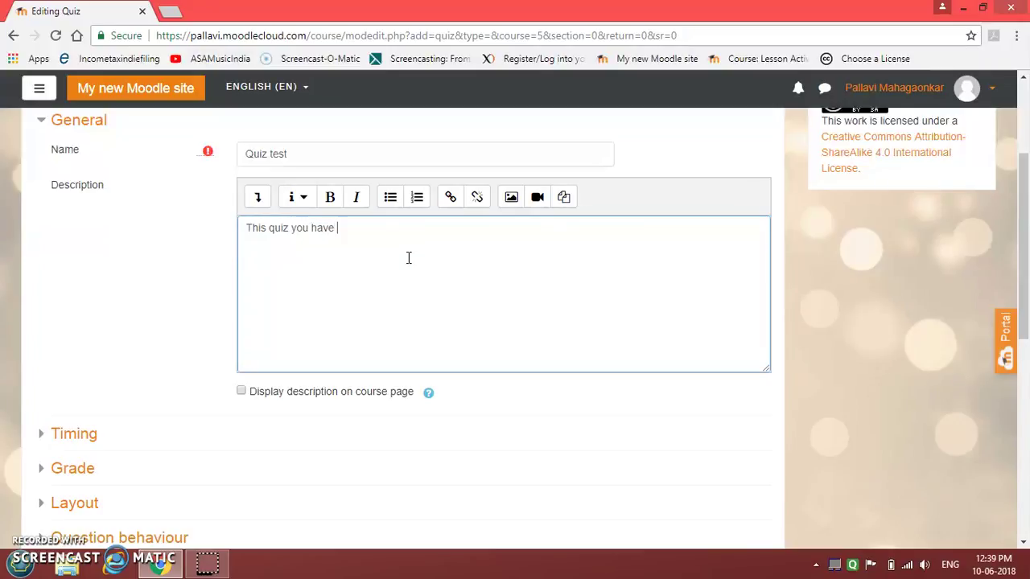
pyautogui.write('empt')
pyautogui.write(' after c')
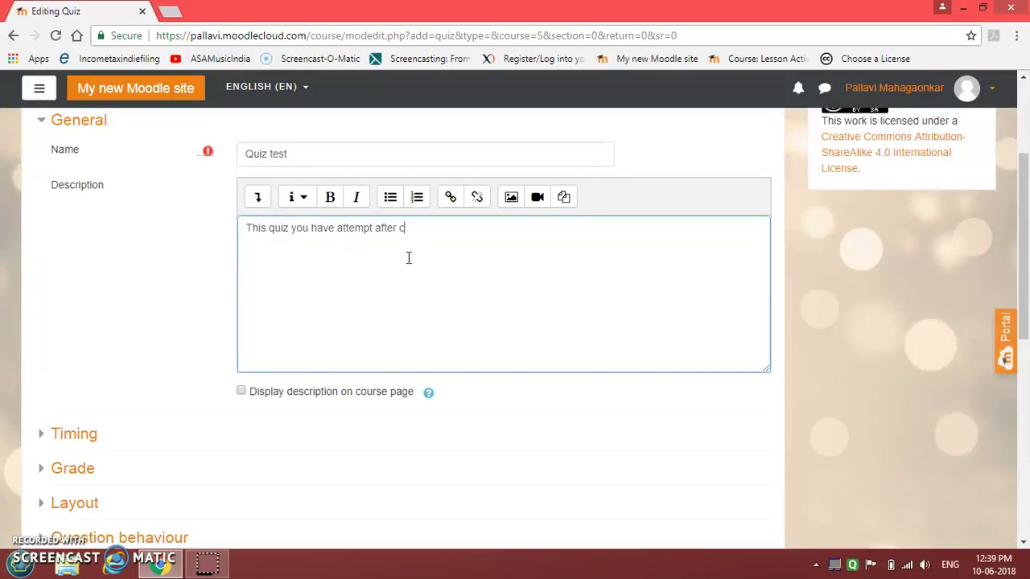
pyautogui.write('omplet')
pyautogui.write('ion of a')
pyautogui.write('ll ')
pyautogui.write('weeks')
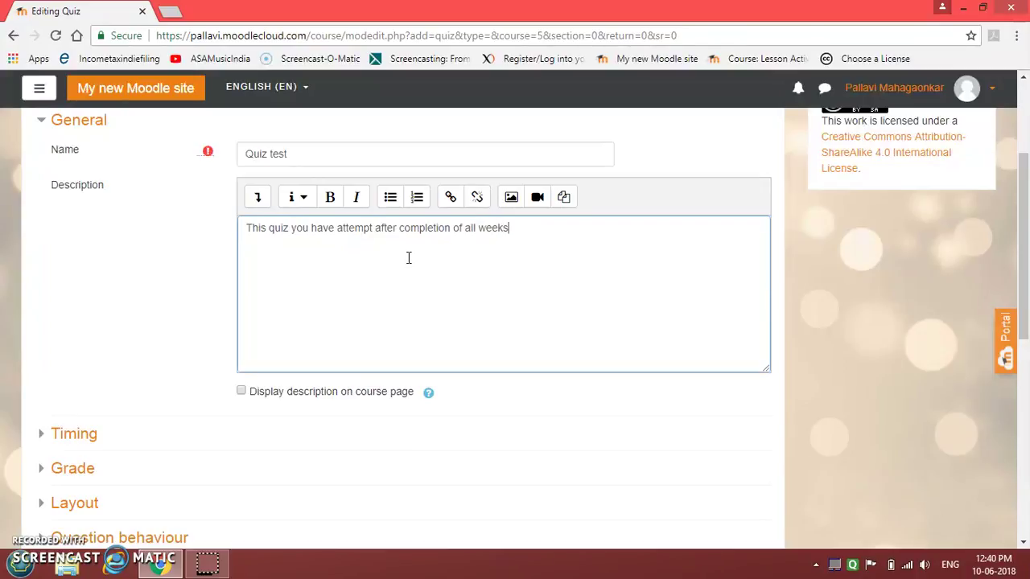
pyautogui.click(276, 393)
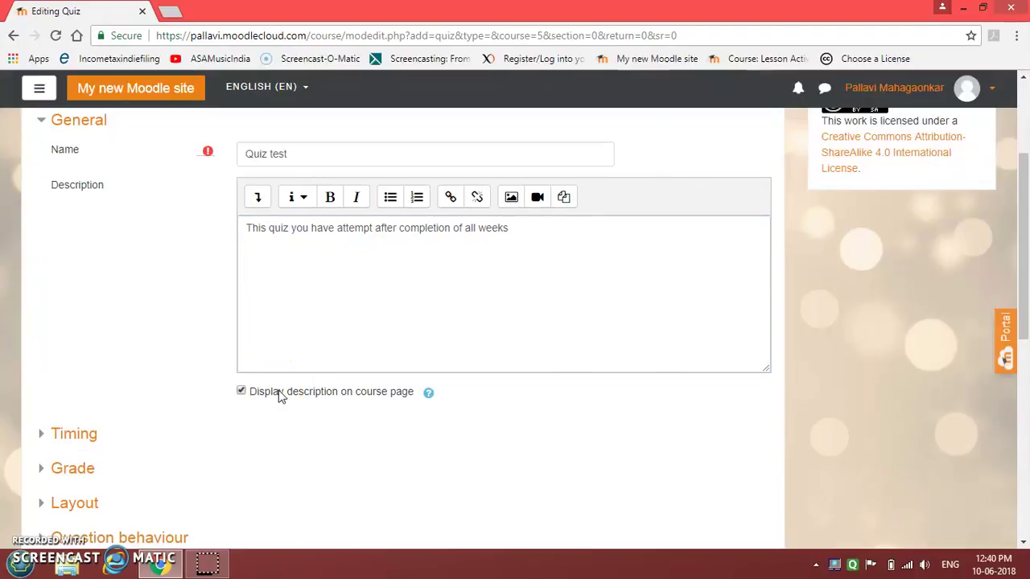
pyautogui.click(1024, 544)
# Enable quiz timing so it opens 10 June and closes 10 July 2018 at 12:39.
pyautogui.scroll(-2, 1024, 544)
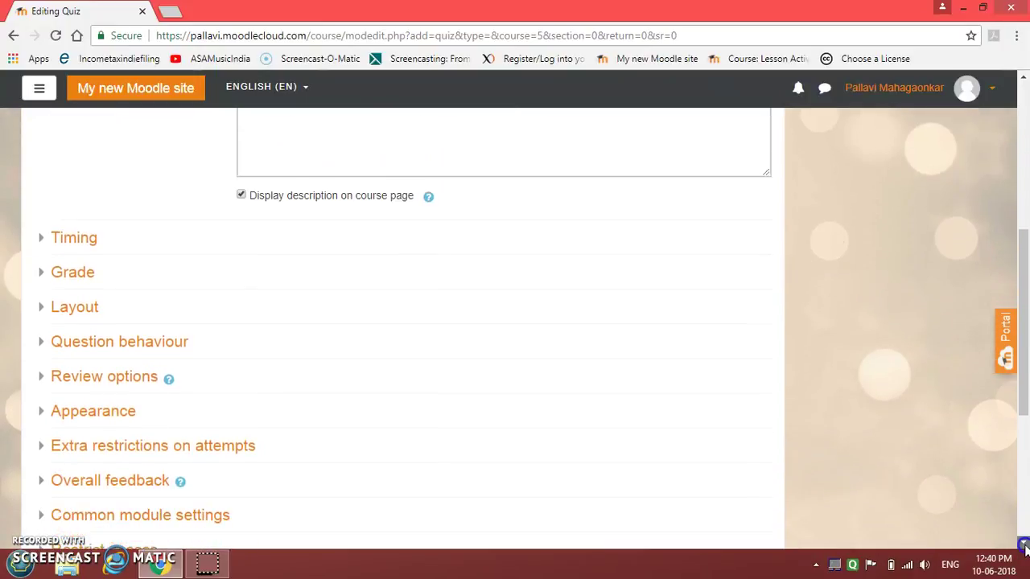
pyautogui.click(89, 227)
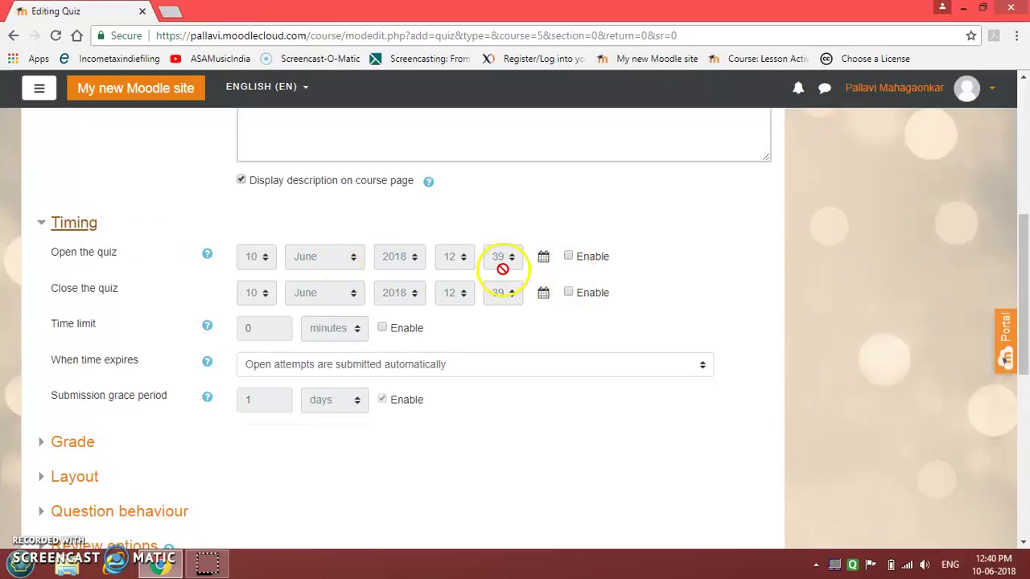
pyautogui.click(580, 263)
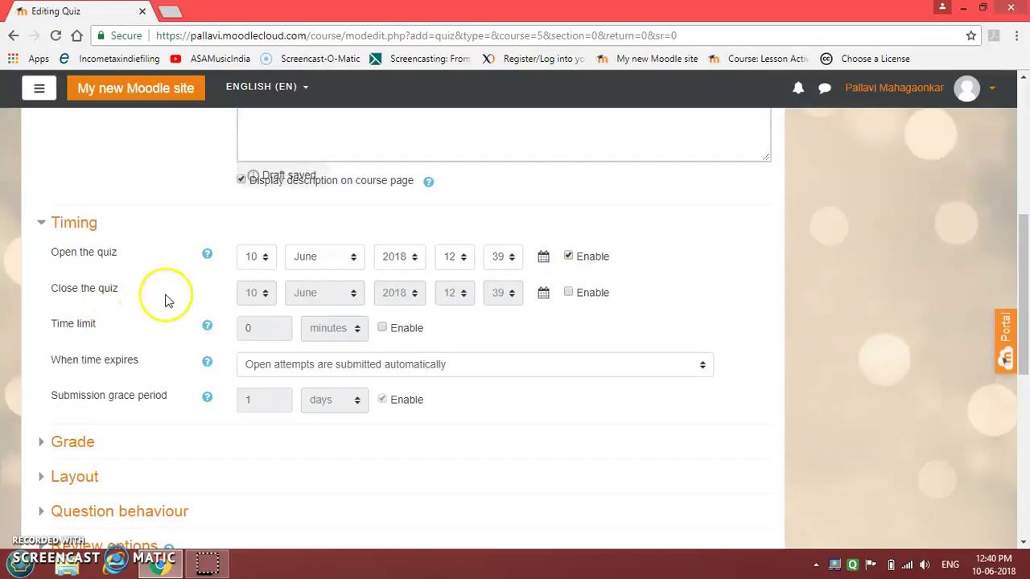
pyautogui.click(581, 293)
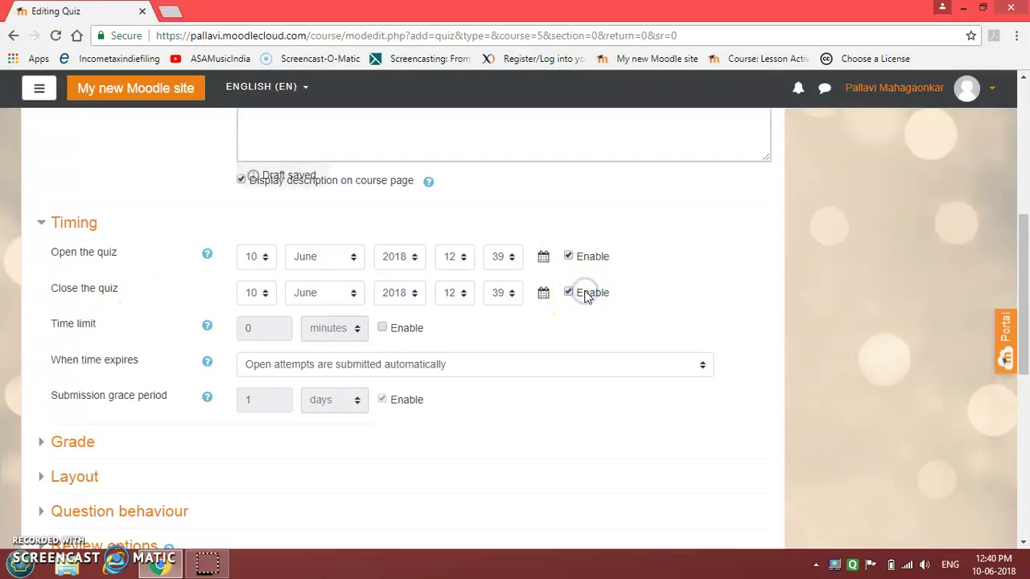
pyautogui.click(344, 288)
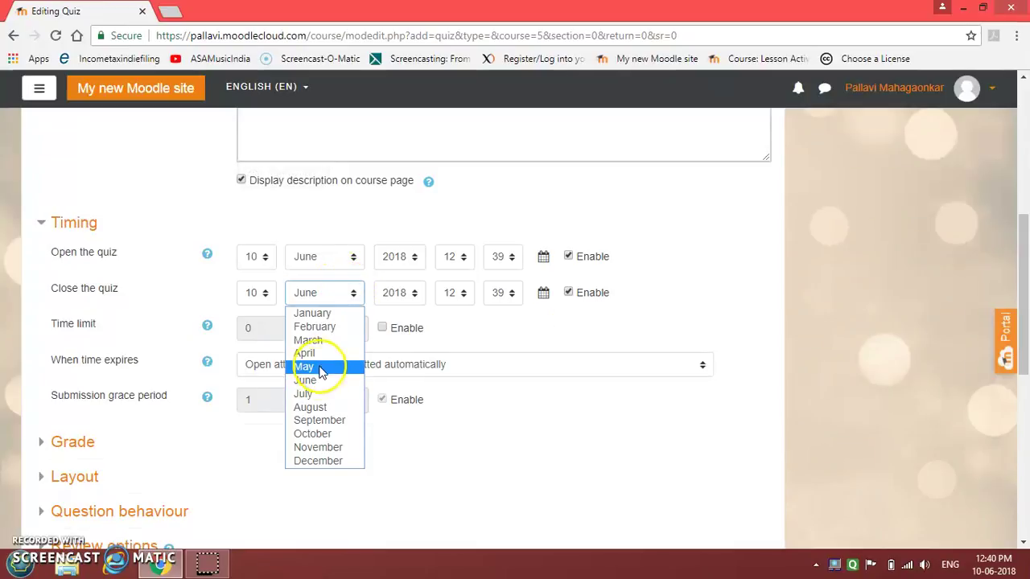
pyautogui.click(306, 393)
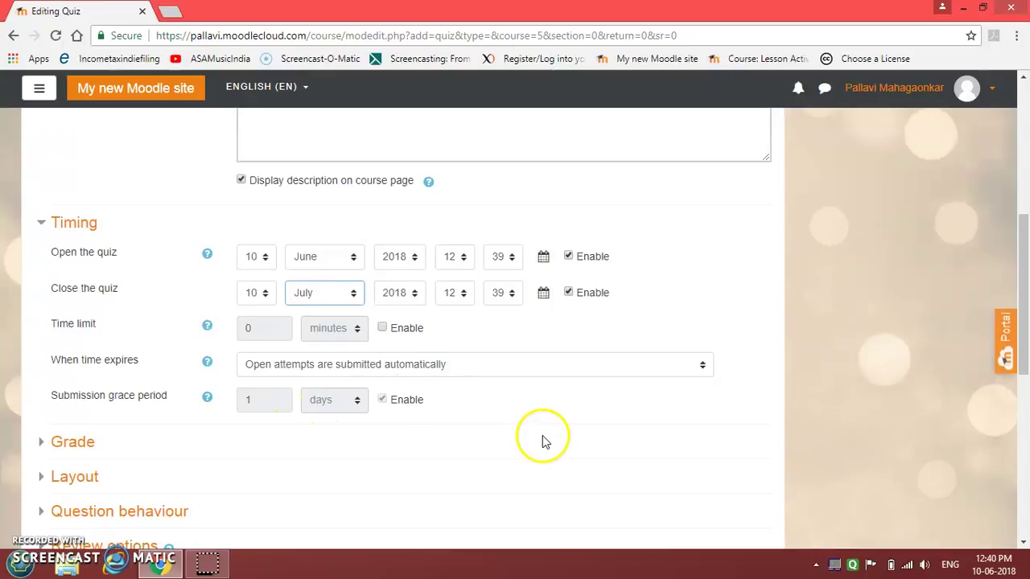
pyautogui.click(1024, 542)
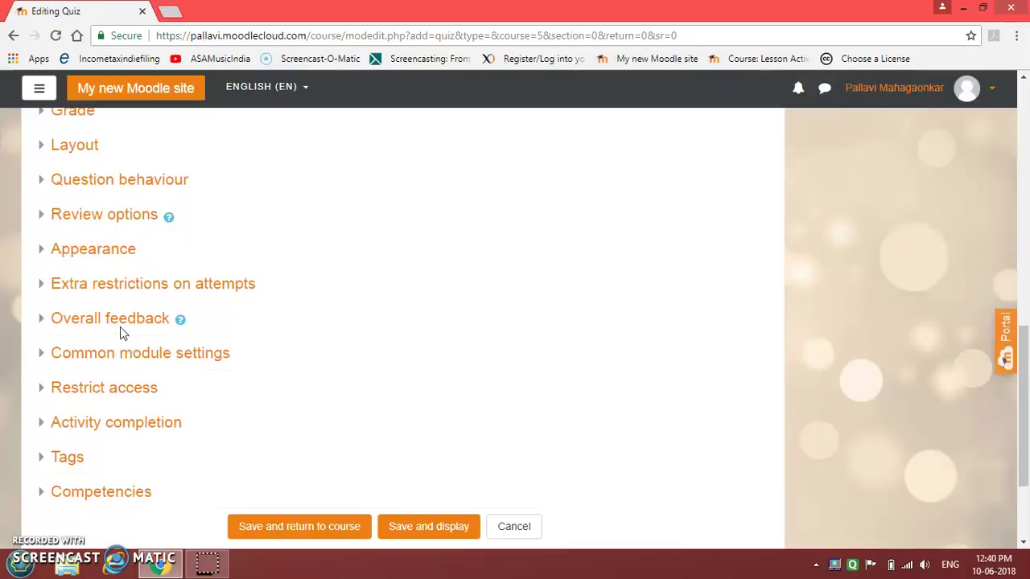
# Expand Overall feedback and review its grade boundary and feedback fields, leaving them blank.
pyautogui.click(121, 322)
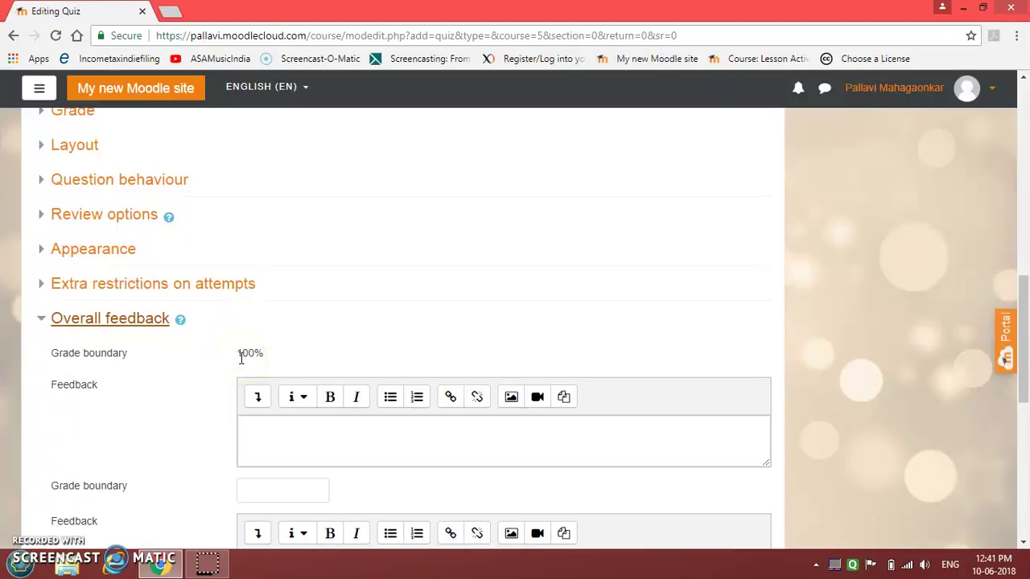
pyautogui.click(282, 429)
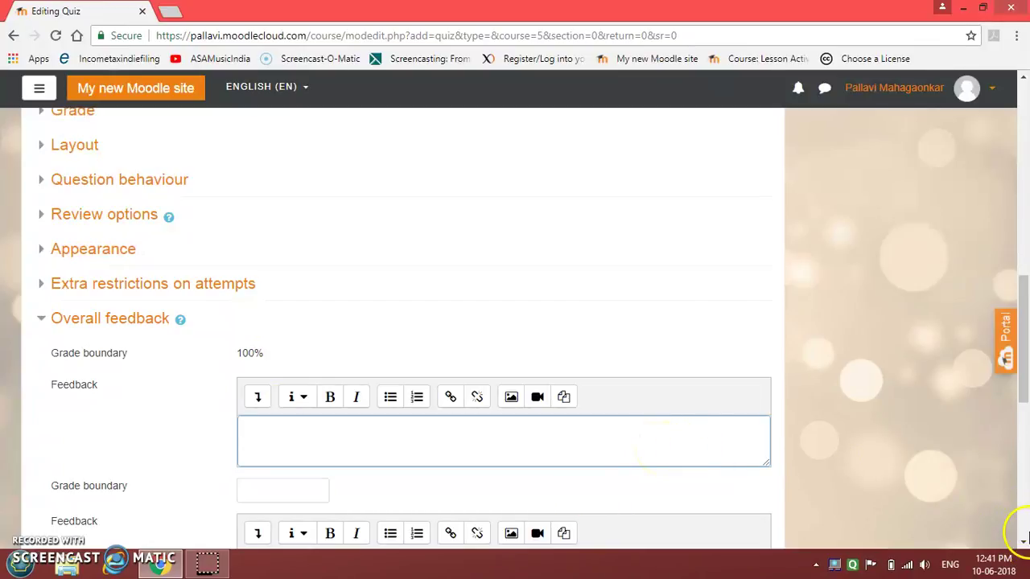
pyautogui.click(1024, 544)
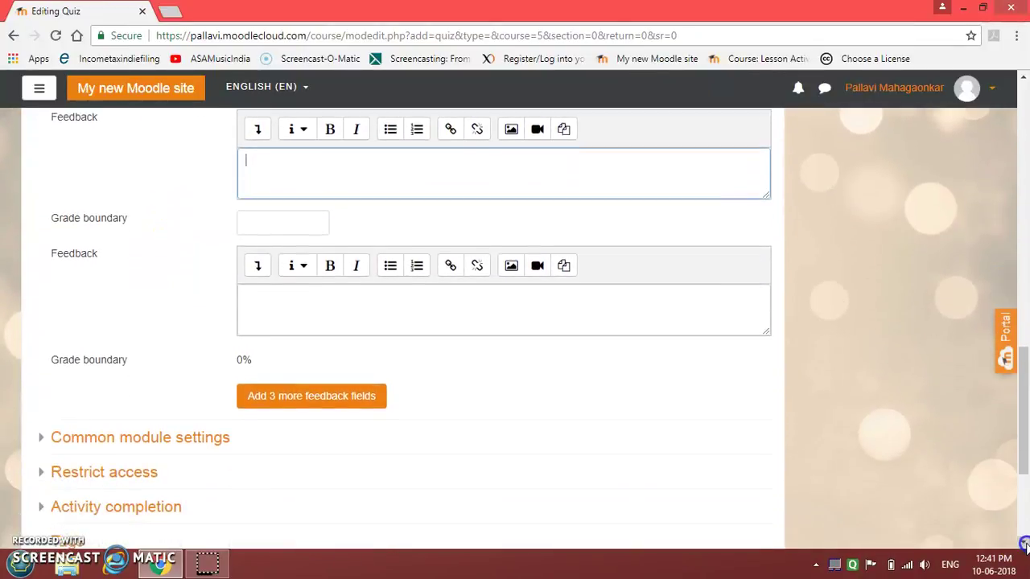
pyautogui.click(255, 220)
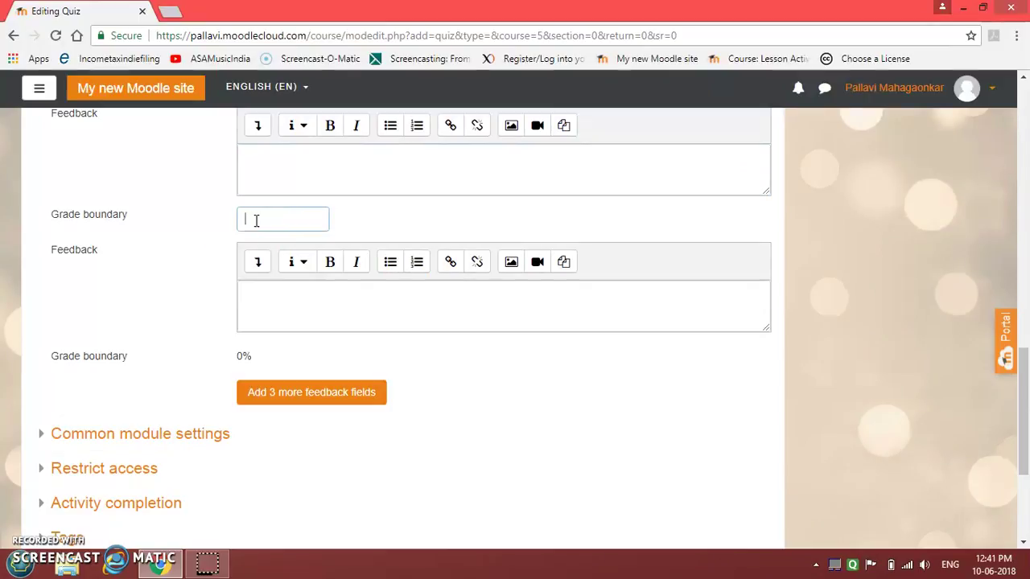
pyautogui.click(276, 304)
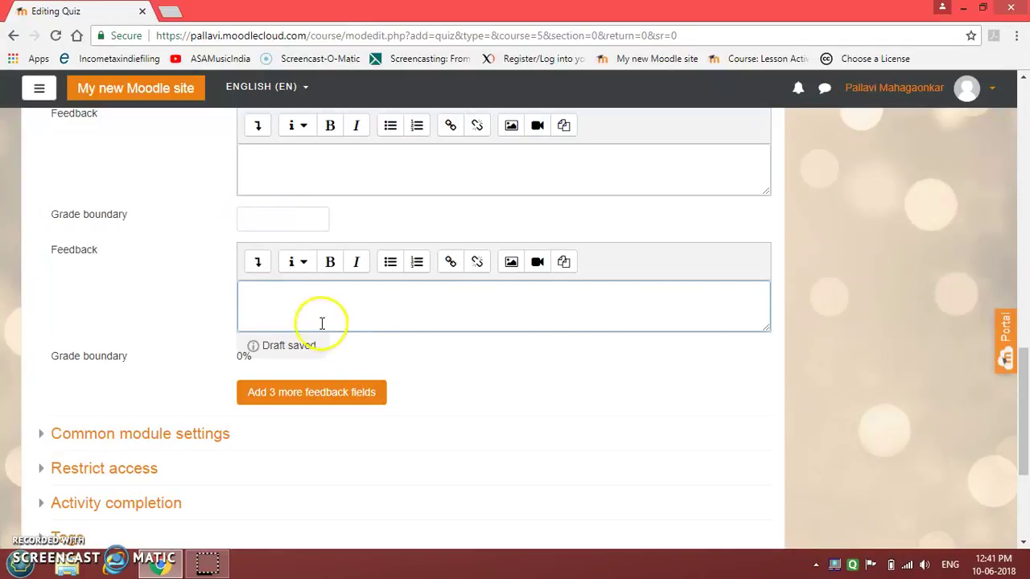
pyautogui.click(1024, 545)
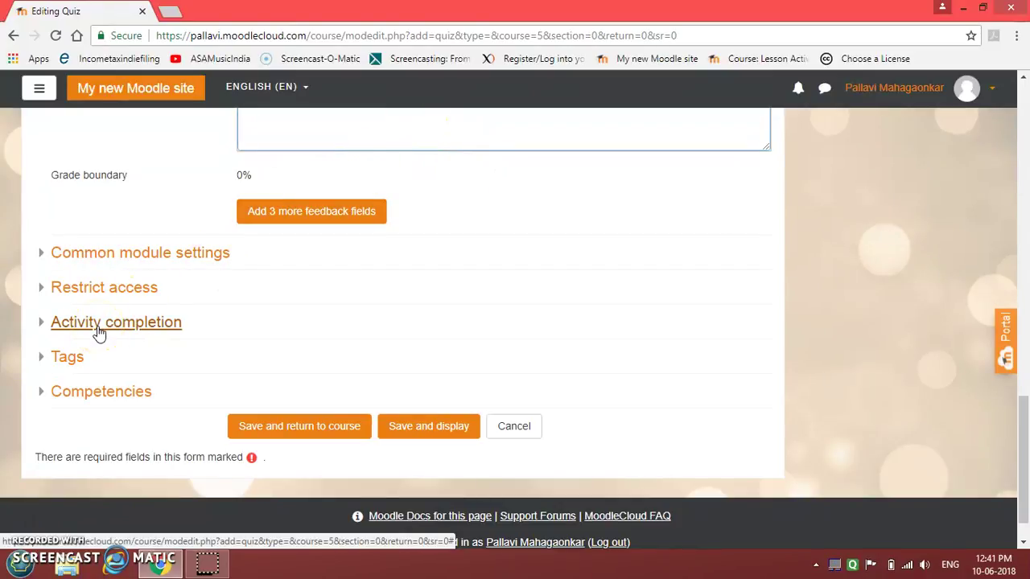
# Set completion to manual marking by students, with expected completion on 10 June 2018 enabled.
pyautogui.click(98, 323)
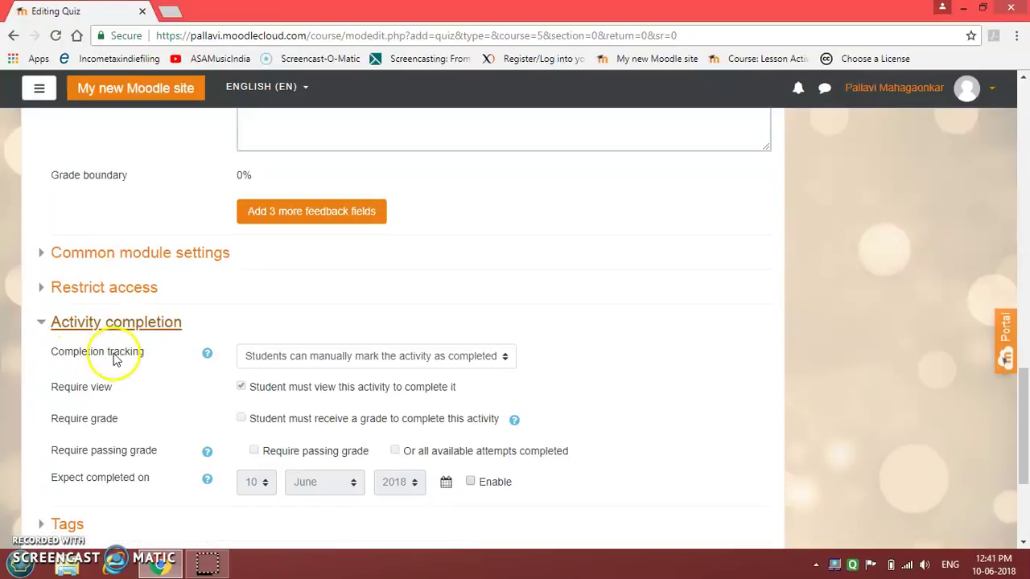
pyautogui.click(470, 357)
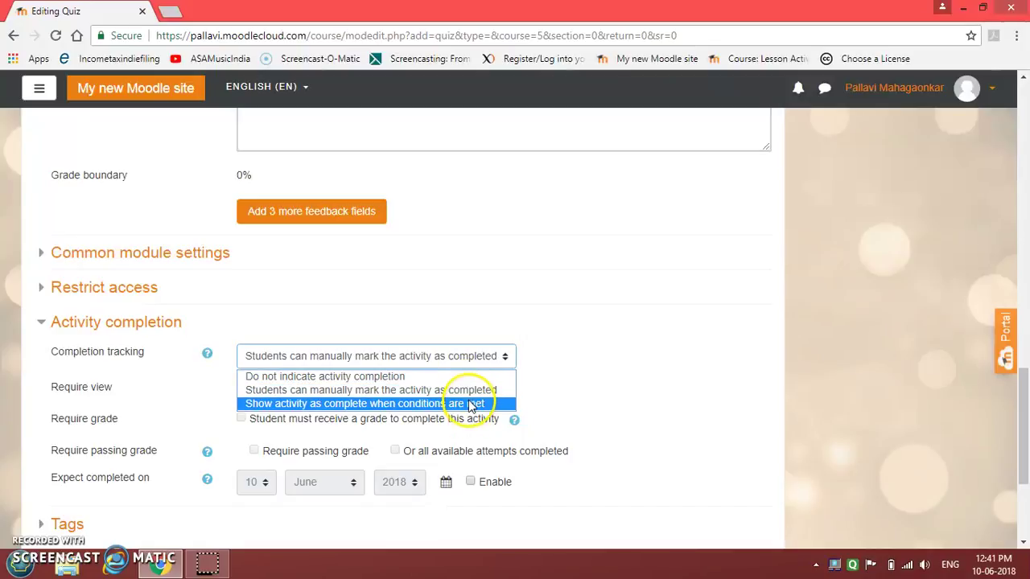
pyautogui.click(470, 393)
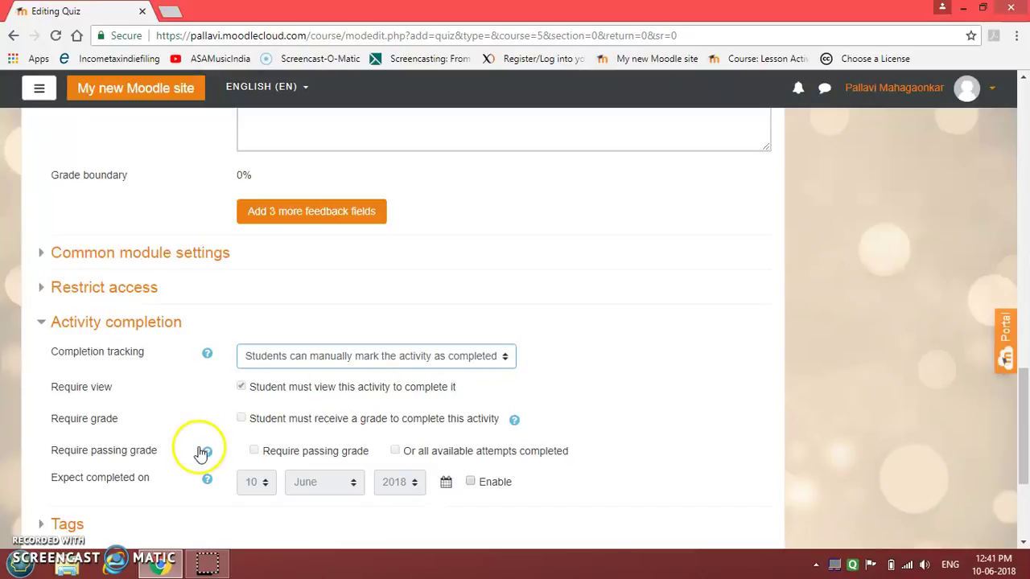
pyautogui.click(473, 483)
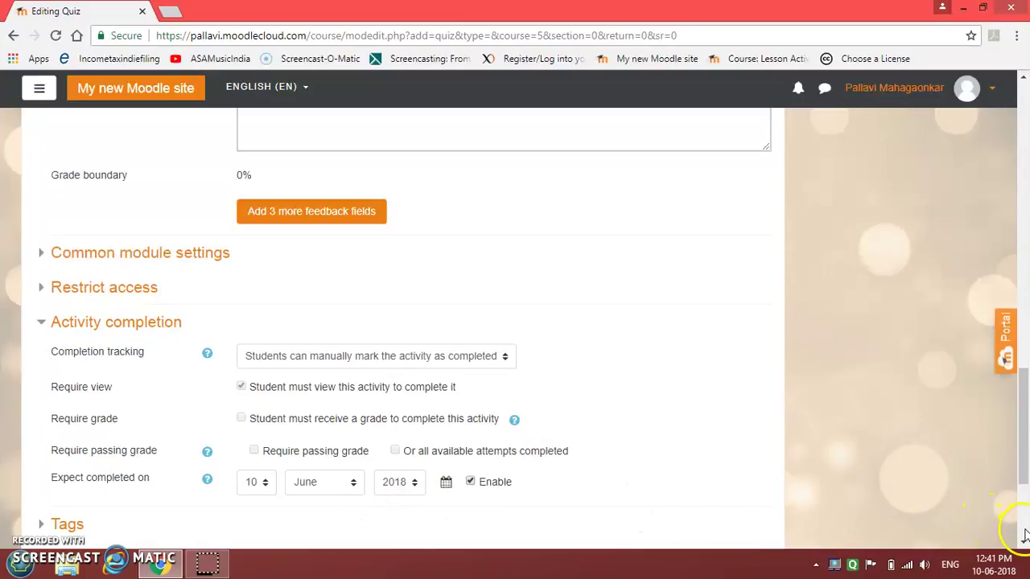
pyautogui.scroll(-5, 1024, 535)
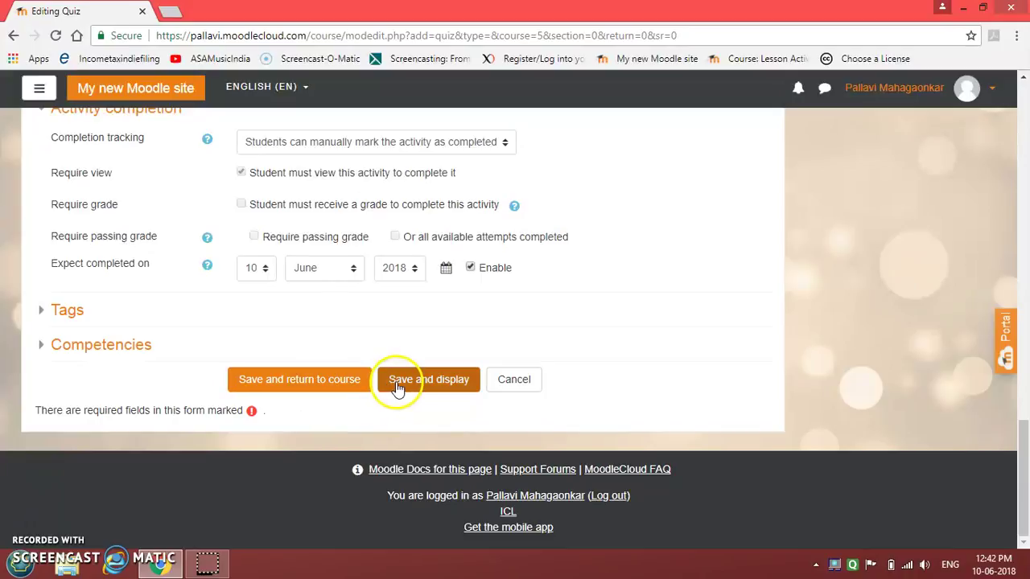
# Save the quiz and confirm 'Quiz test' appears in the course's General section.
pyautogui.click(328, 387)
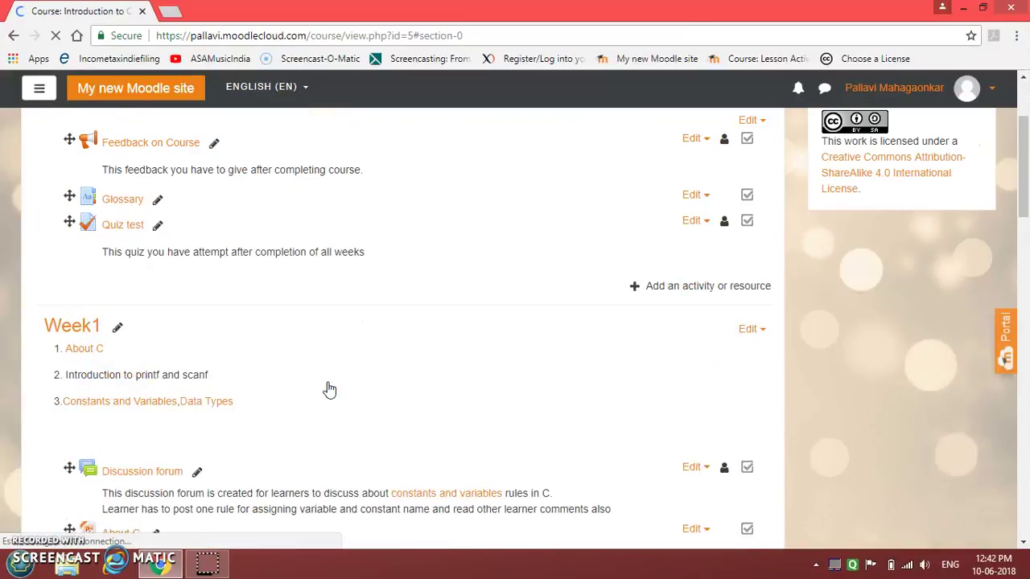
pyautogui.click(195, 264)
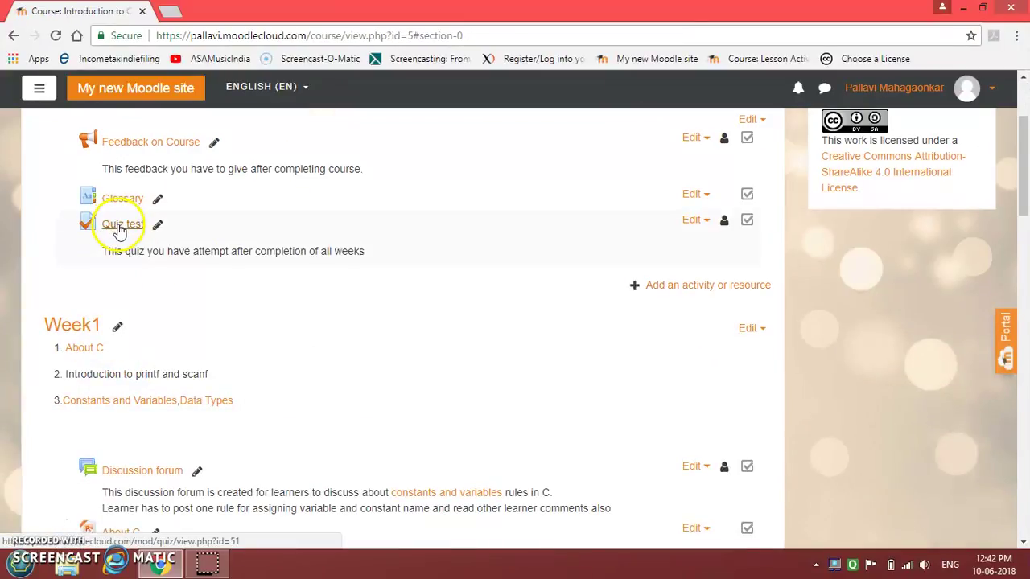